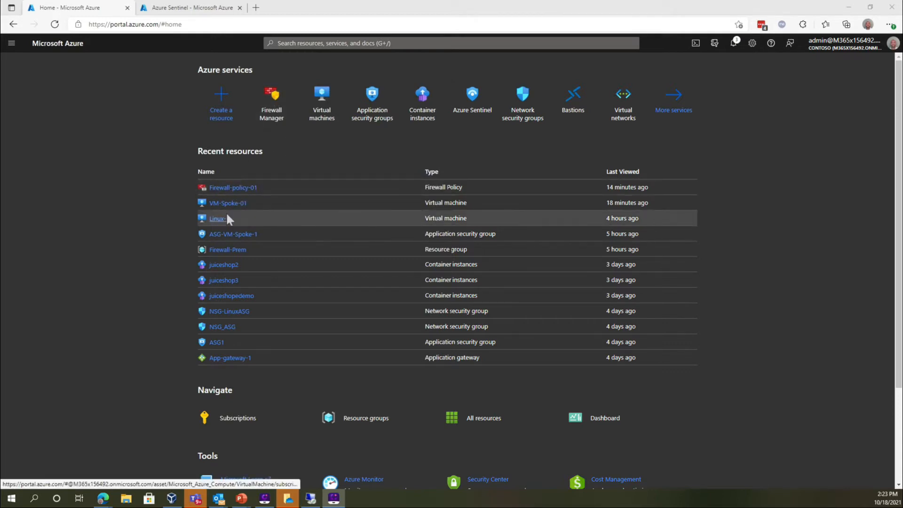
# Open Firewall-policy-01 and review its TLS inspection settings, including the available managed identities for the key vault
pyautogui.moveTo(241, 193)
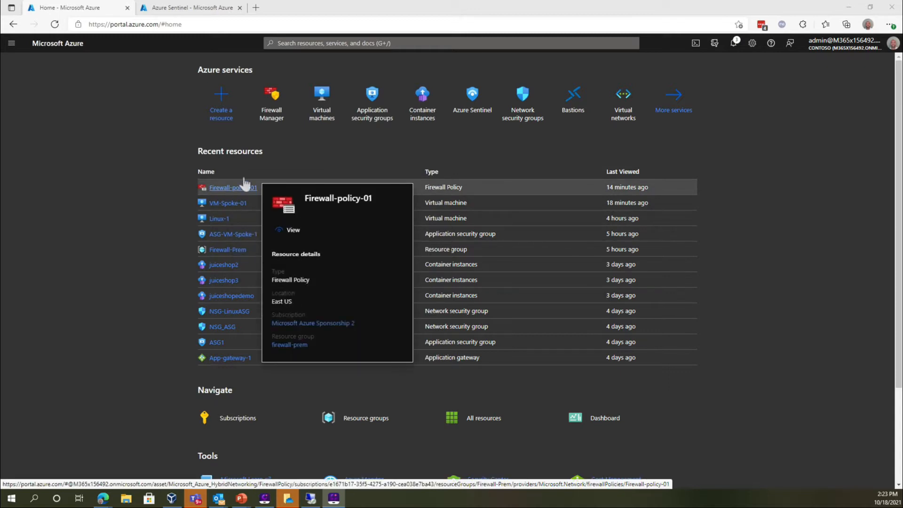
pyautogui.click(235, 194)
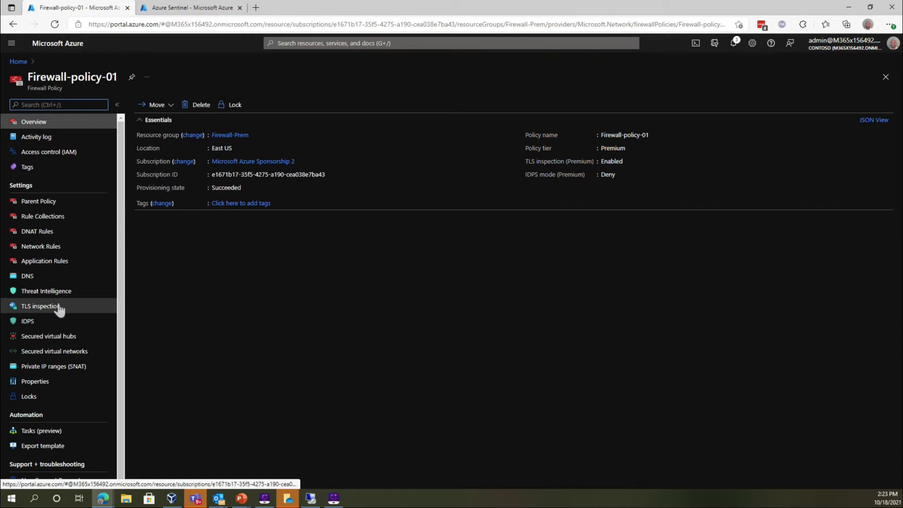
pyautogui.click(41, 306)
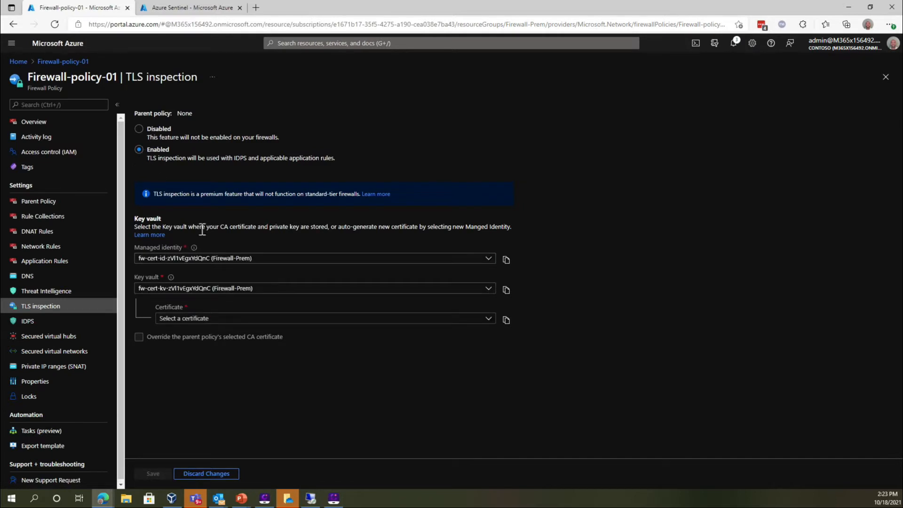
pyautogui.click(192, 258)
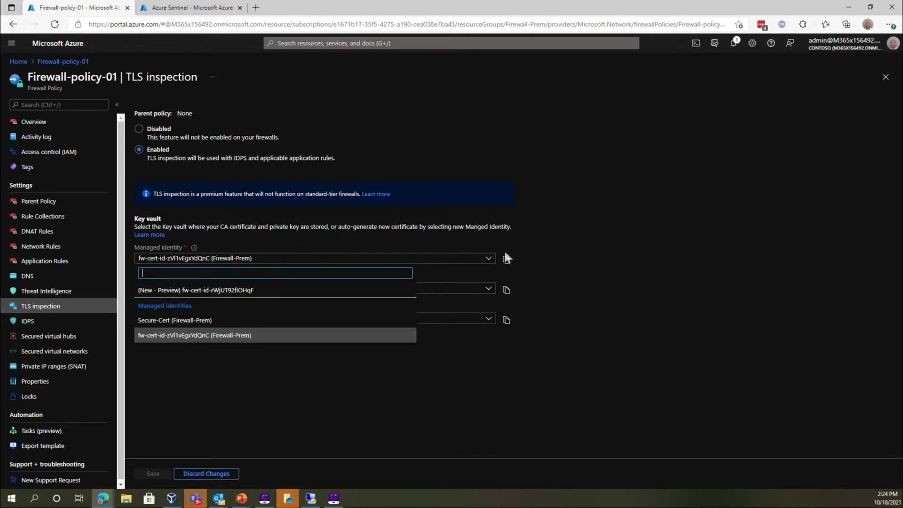
pyautogui.click(567, 230)
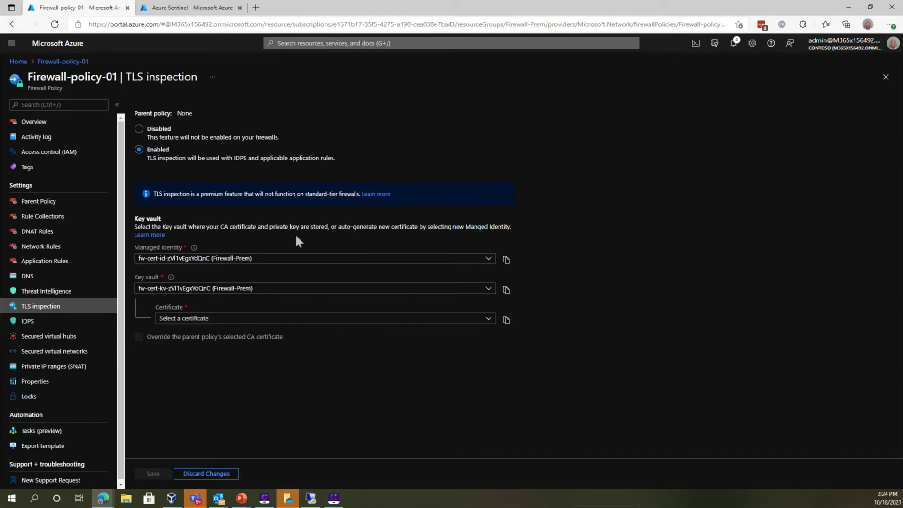
pyautogui.click(296, 260)
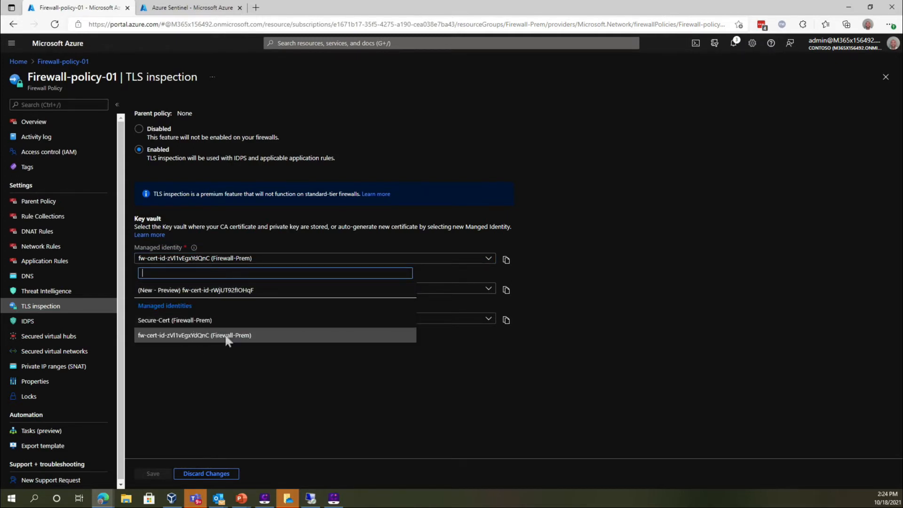
pyautogui.click(623, 262)
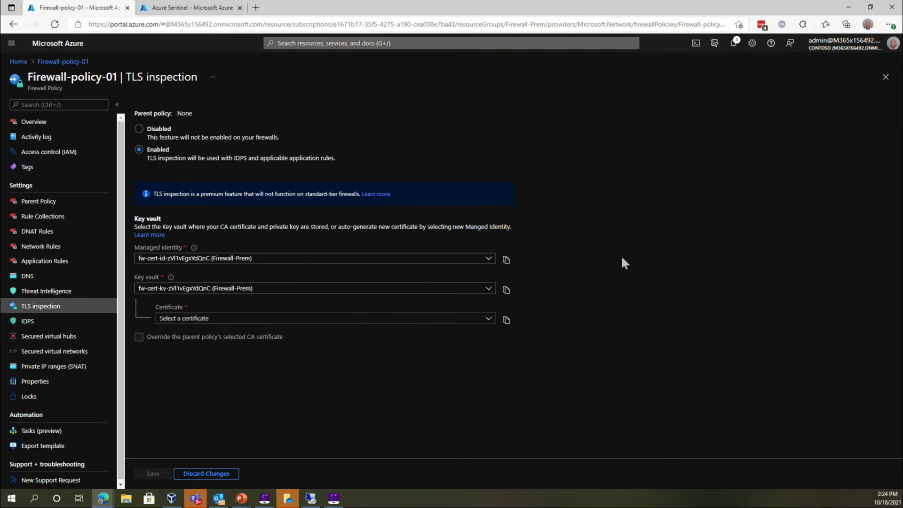
# Examine the web categories and TLS inspection option of the TLS-Inspection application rule, and cancel the edit
pyautogui.click(57, 230)
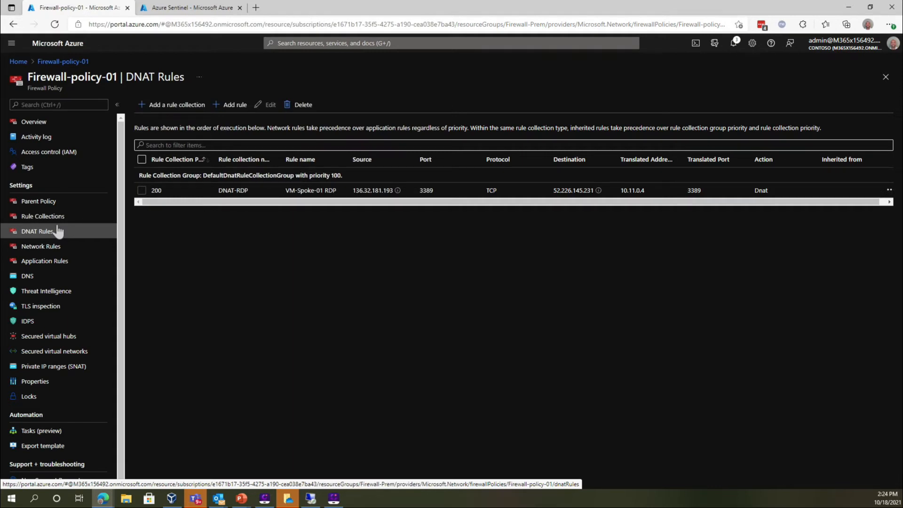
pyautogui.click(50, 263)
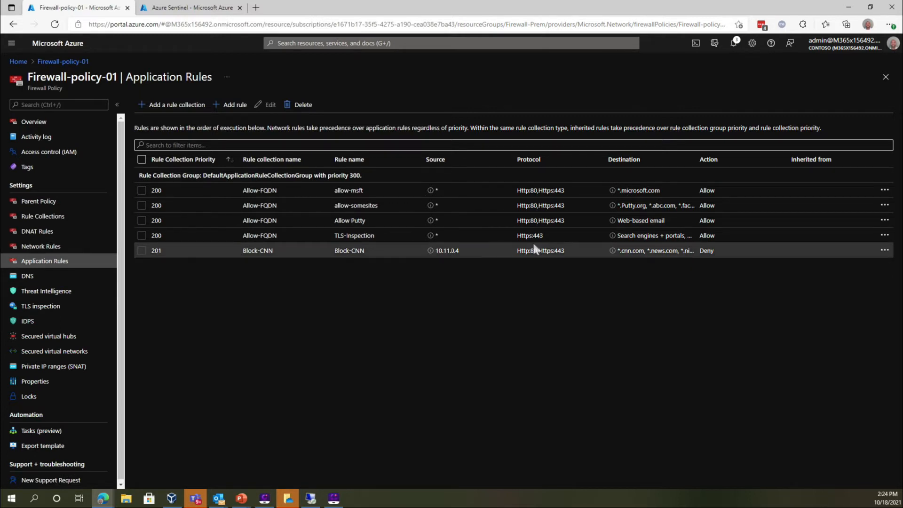
pyautogui.click(884, 237)
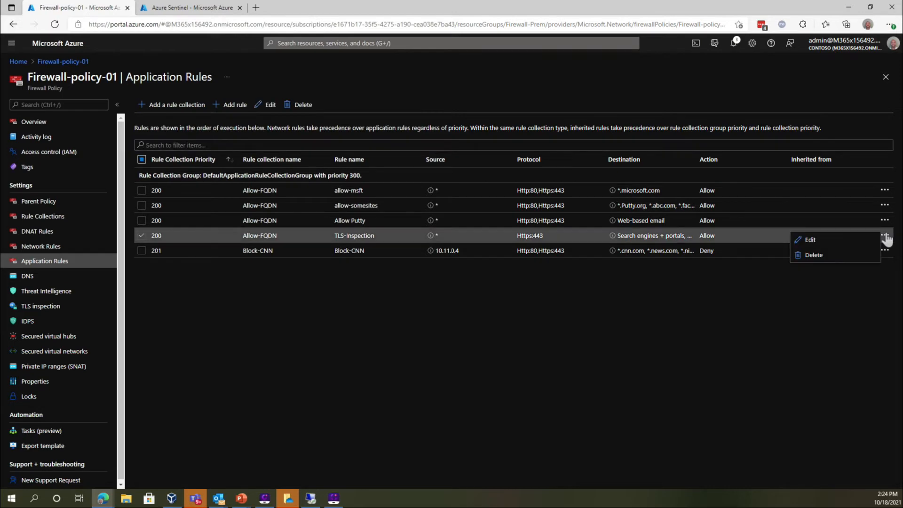
pyautogui.click(827, 245)
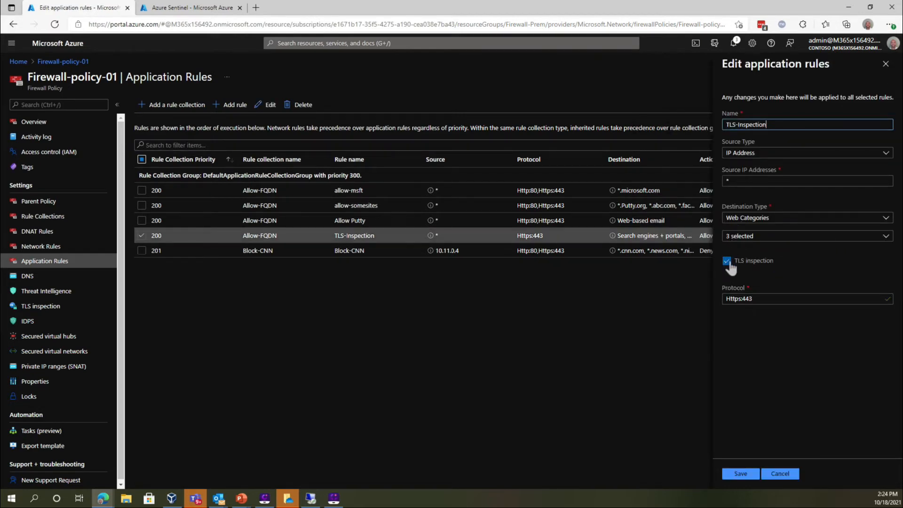
pyautogui.click(746, 236)
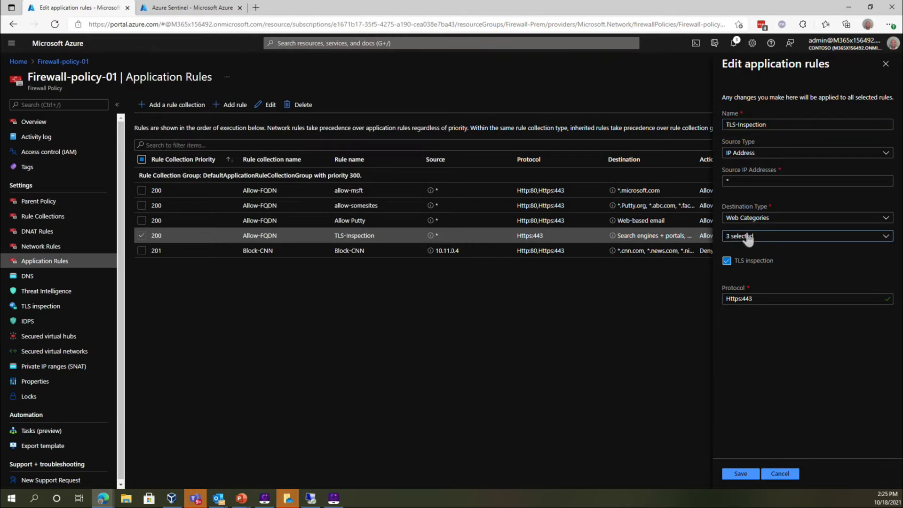
pyautogui.scroll(-10, 756, 391)
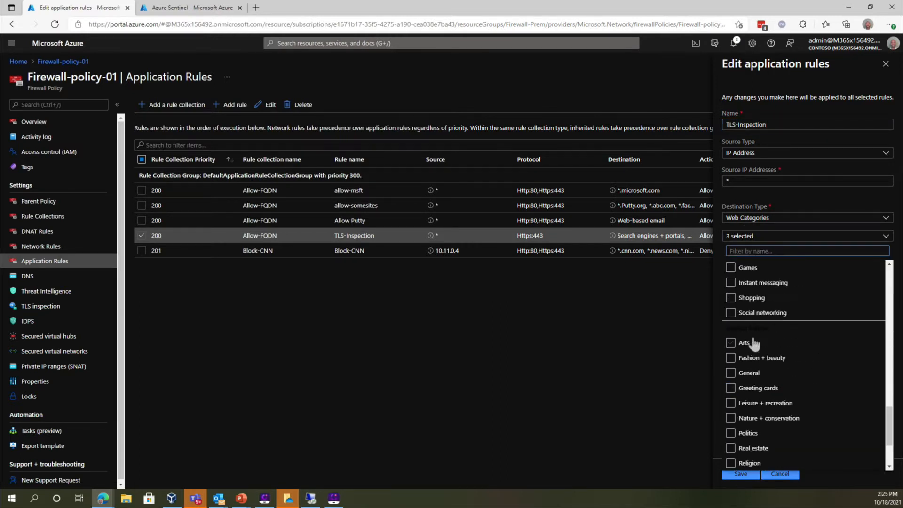
pyautogui.scroll(-3, 753, 344)
pyautogui.scroll(1, 752, 344)
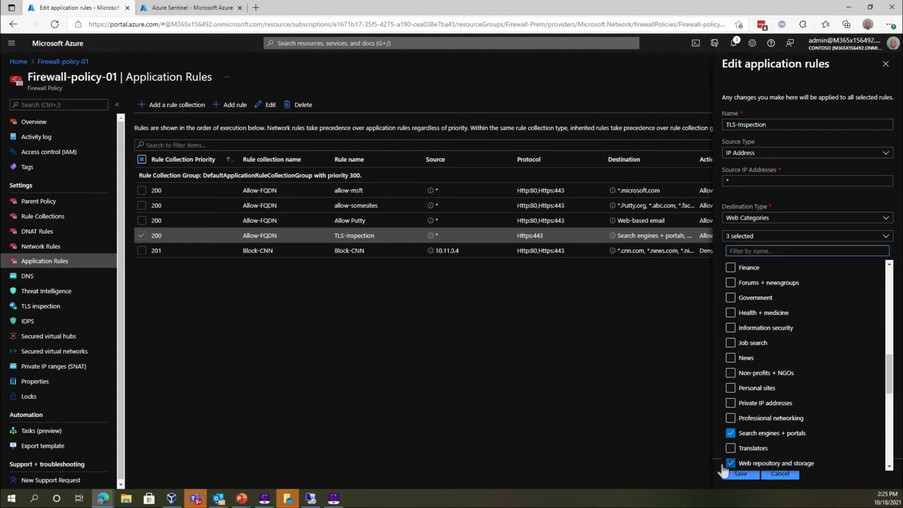
pyautogui.click(686, 380)
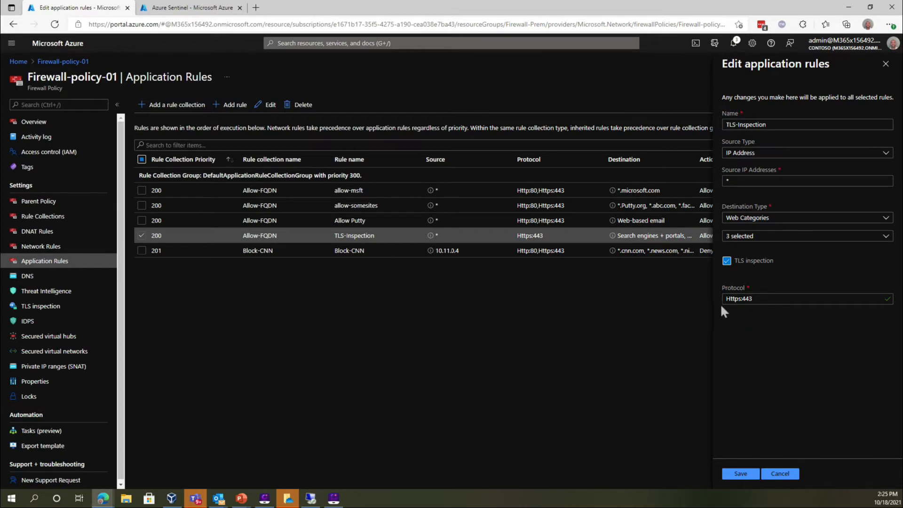
pyautogui.click(769, 476)
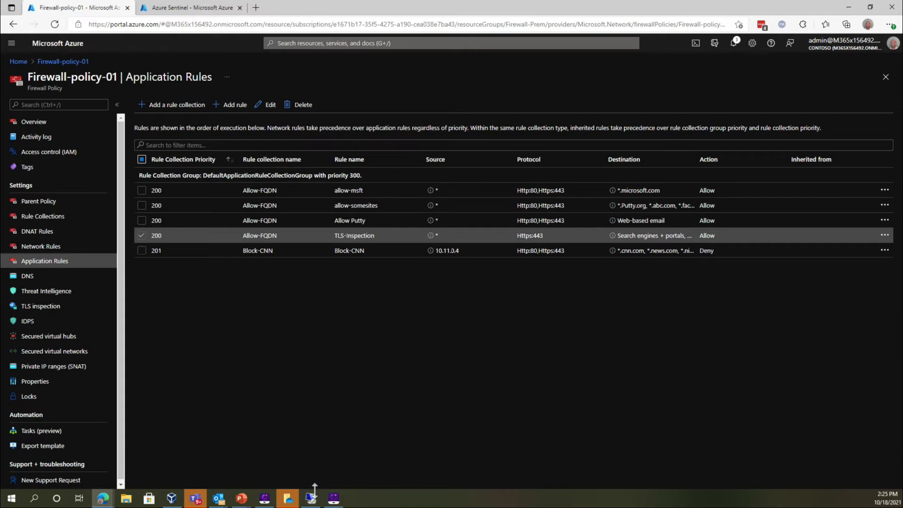
pyautogui.moveTo(314, 502)
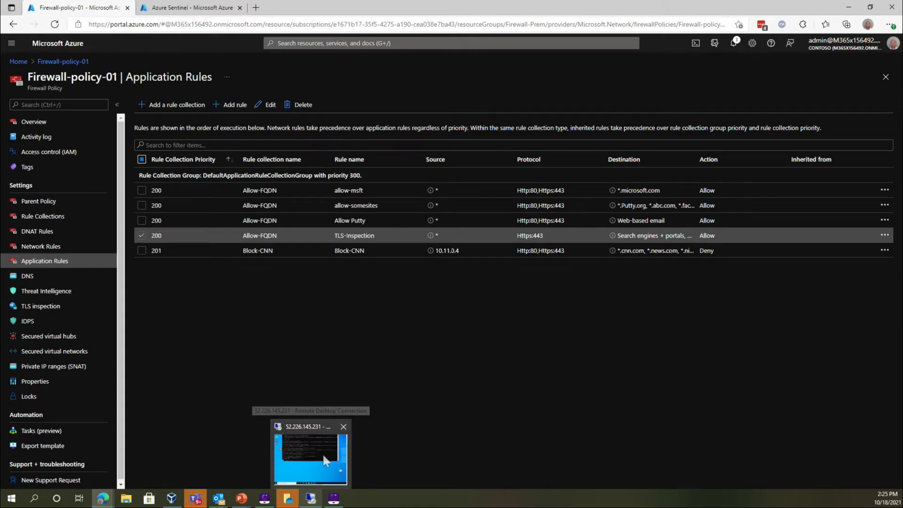
pyautogui.moveTo(324, 459)
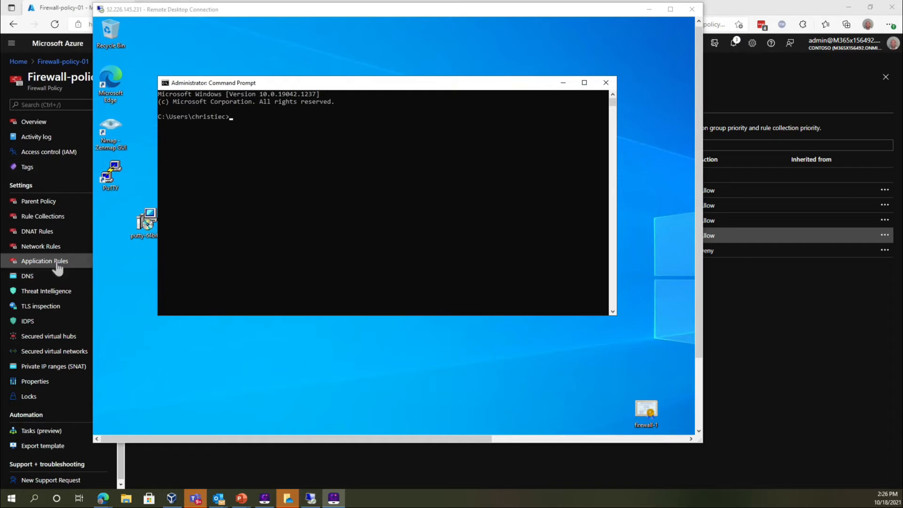
pyautogui.click(108, 95)
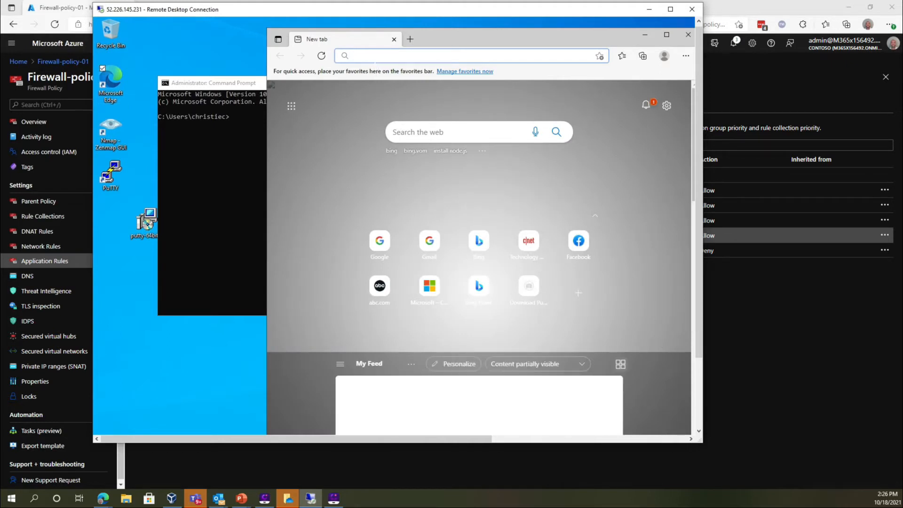
pyautogui.write('bing.com')
pyautogui.press('Return')
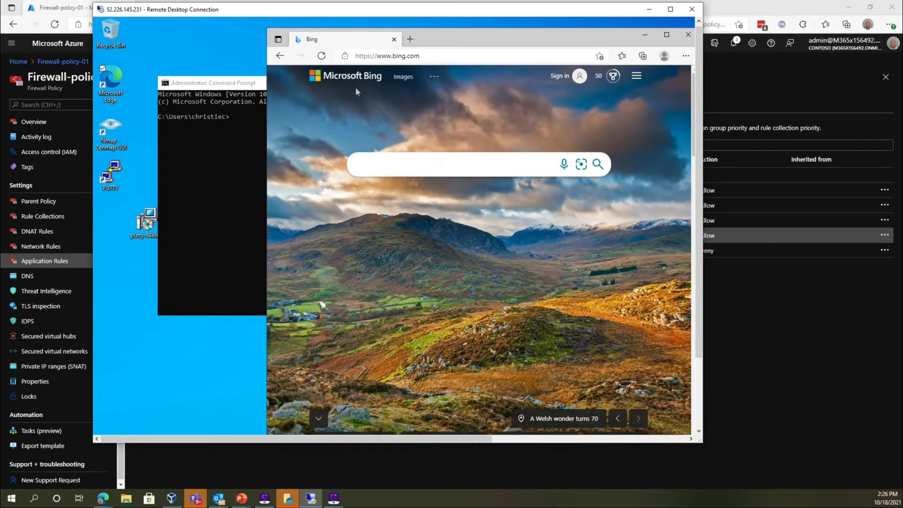
pyautogui.click(346, 56)
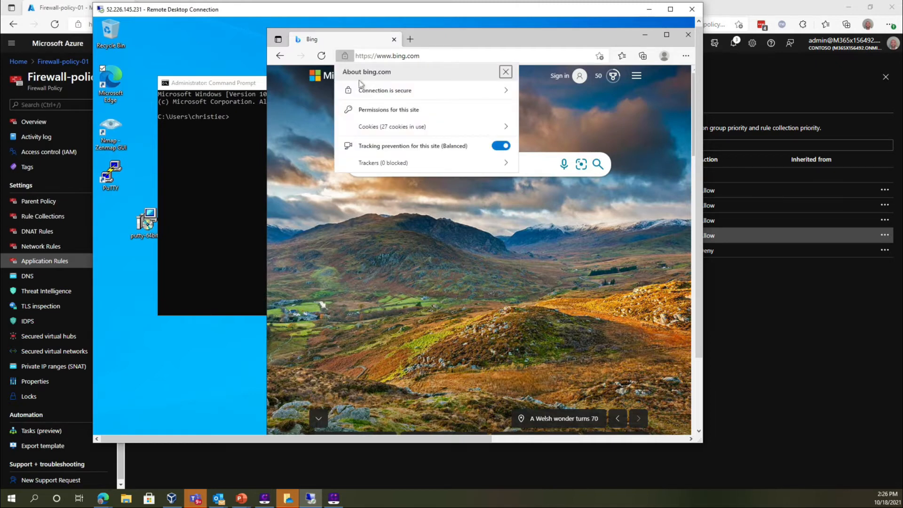
pyautogui.click(365, 94)
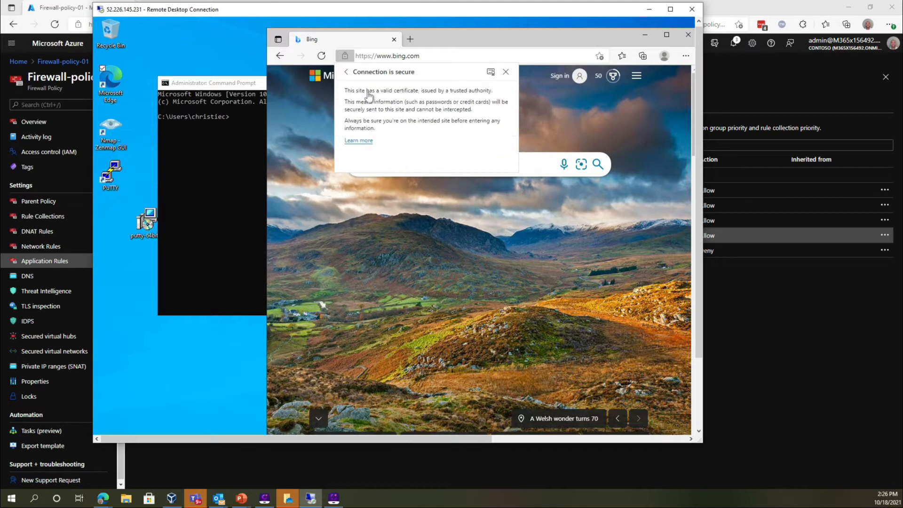
pyautogui.click(491, 72)
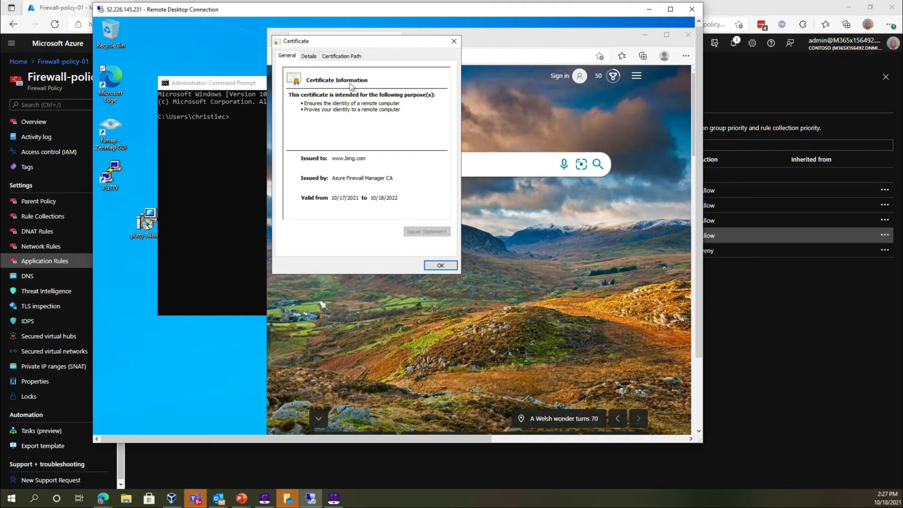
pyautogui.click(348, 56)
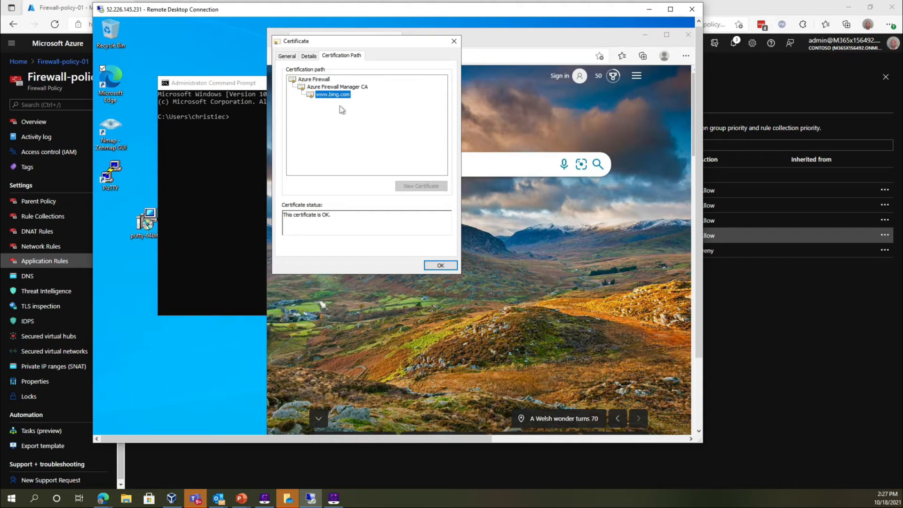
pyautogui.click(435, 266)
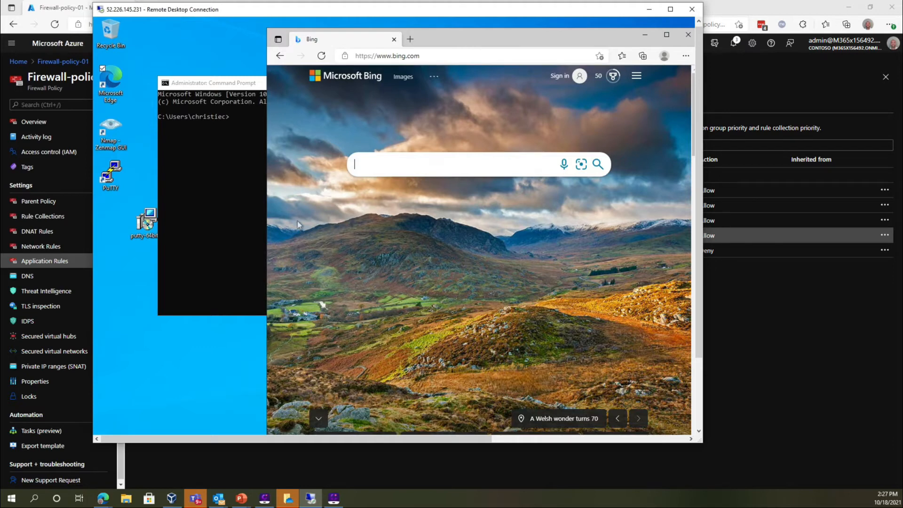
pyautogui.click(250, 222)
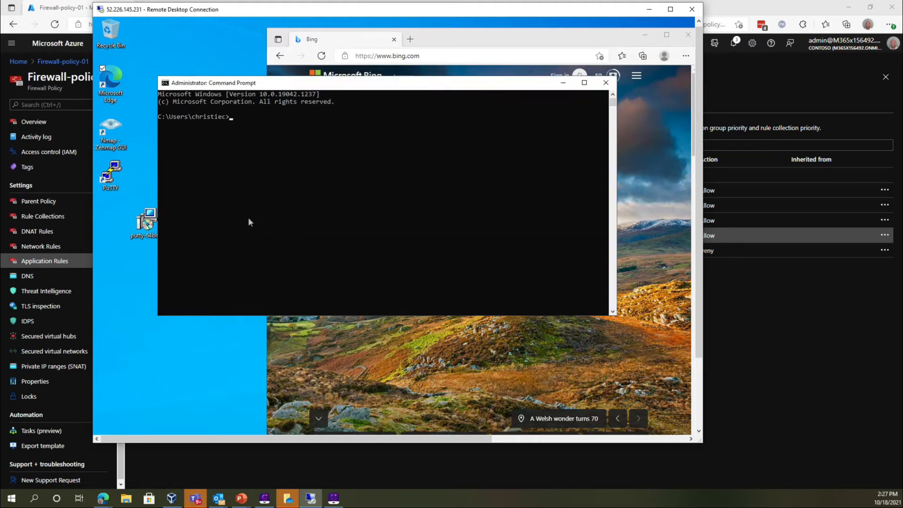
pyautogui.write('curl https://dropbox.com')
pyautogui.press('Return')
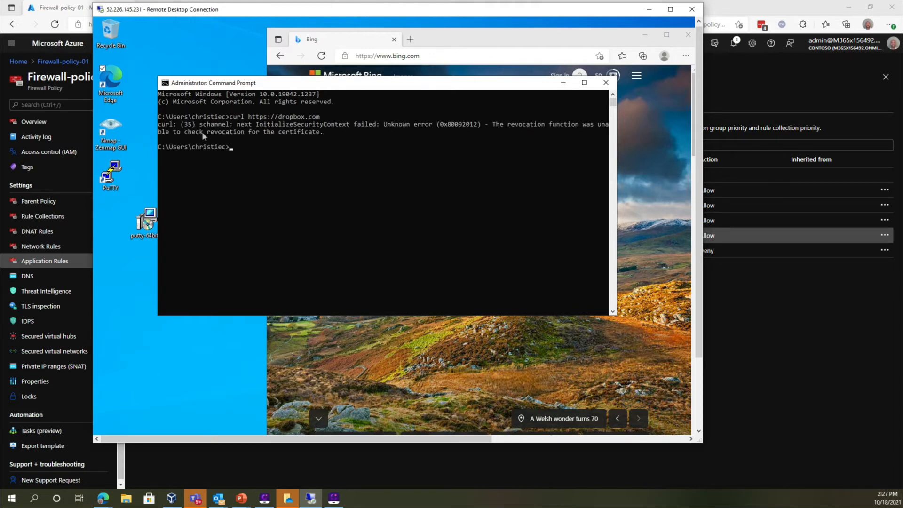
pyautogui.press('Up')
pyautogui.write('--ssl-no-revoke https://dropbox.com')
pyautogui.press('Return')
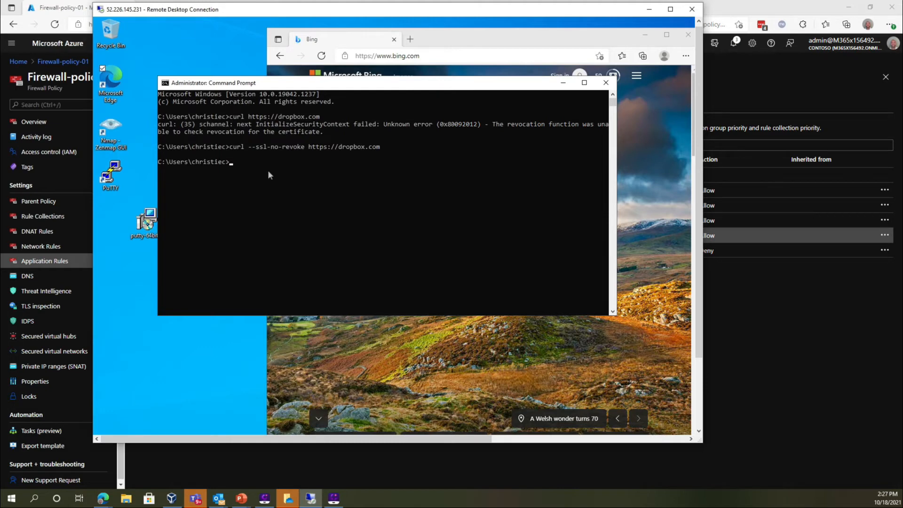
pyautogui.press('Up')
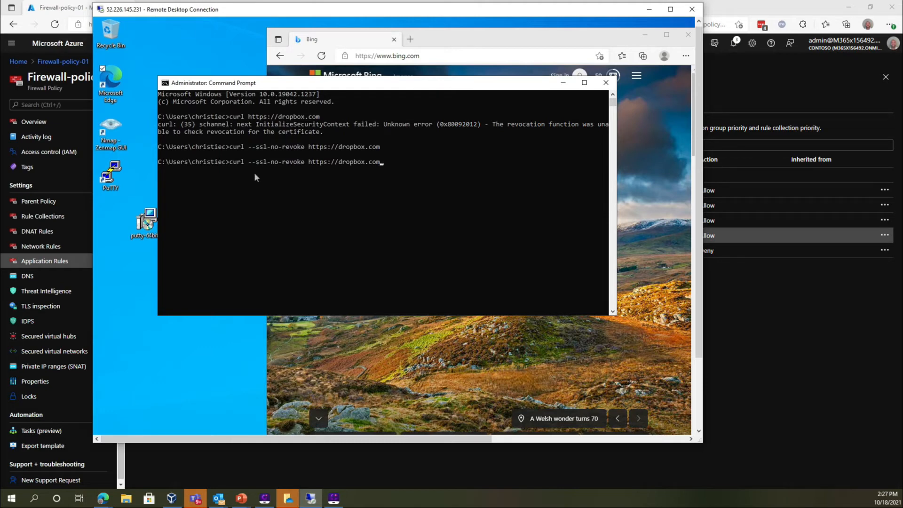
pyautogui.press('BackSpace')
pyautogui.press('BackSpace')
pyautogui.press('BackSpace')
pyautogui.press('BackSpace')
pyautogui.press('BackSpace')
pyautogui.press('BackSpace')
pyautogui.press('BackSpace')
pyautogui.press('BackSpace')
pyautogui.press('BackSpace')
pyautogui.press('BackSpace')
pyautogui.press('BackSpace')
pyautogui.write('bing.com')
pyautogui.press('Return')
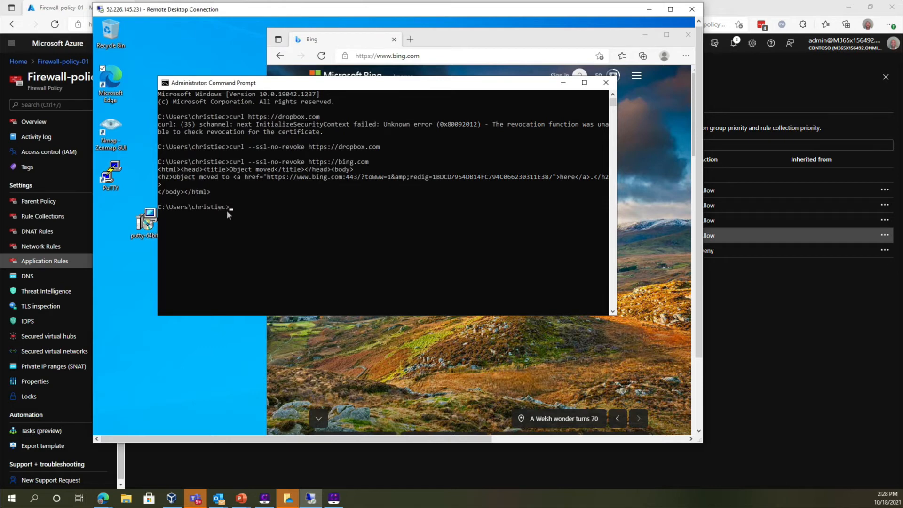
pyautogui.press('Up')
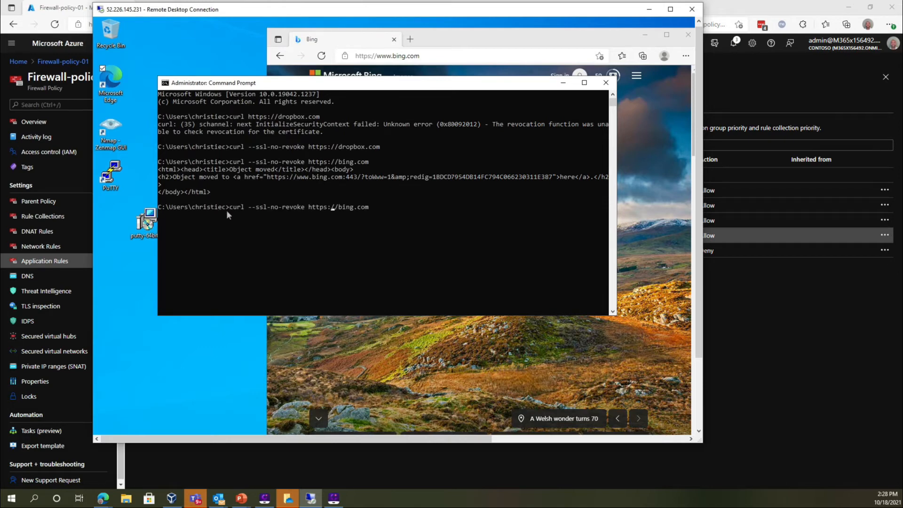
pyautogui.press('Left')
pyautogui.press('BackSpace')
pyautogui.press('BackSpace')
pyautogui.press('BackSpace')
pyautogui.press('BackSpace')
pyautogui.press('BackSpace')
pyautogui.press('BackSpace')
pyautogui.press('BackSpace')
pyautogui.press('BackSpace')
pyautogui.press('BackSpace')
pyautogui.press('BackSpace')
pyautogui.press('BackSpace')
pyautogui.press('BackSpace')
pyautogui.press('BackSpace')
pyautogui.press('BackSpace')
pyautogui.press('BackSpace')
pyautogui.press('BackSpace')
pyautogui.press('BackSpace')
pyautogui.press('BackSpace')
pyautogui.press('BackSpace')
pyautogui.press('BackSpace')
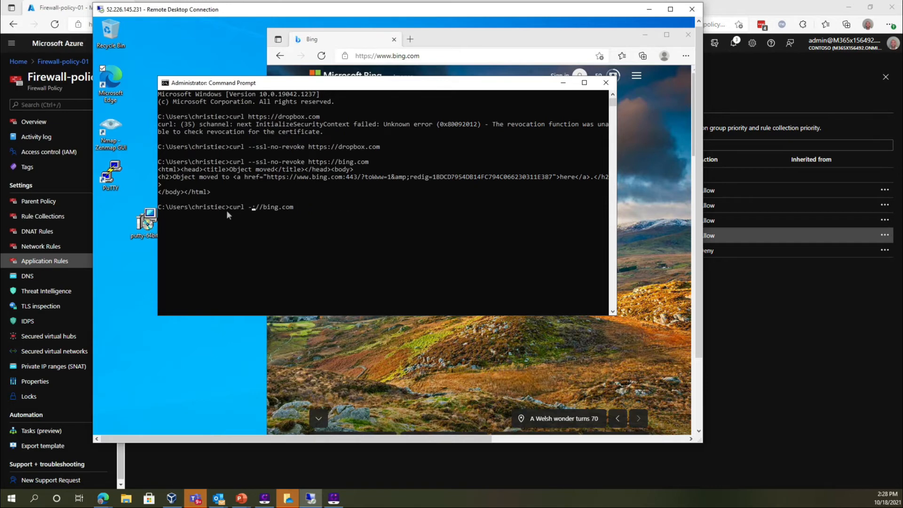
pyautogui.press('BackSpace')
pyautogui.press('BackSpace')
pyautogui.press('BackSpace')
pyautogui.press('Delete')
pyautogui.write('www.')
pyautogui.press('Return')
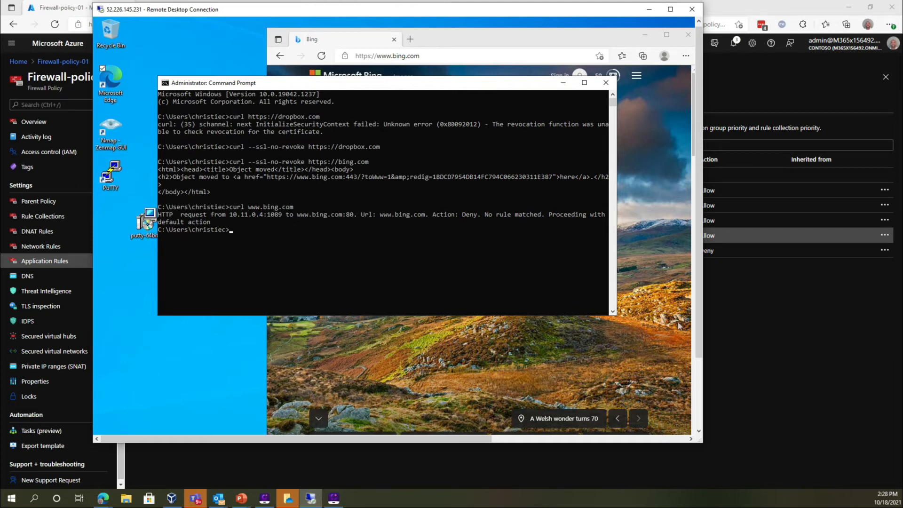
# Switch to Azure Sentinel in the browser and open the saved workbook Azure Firewall-Workbook - 09/24/2021 16:21
pyautogui.click(717, 326)
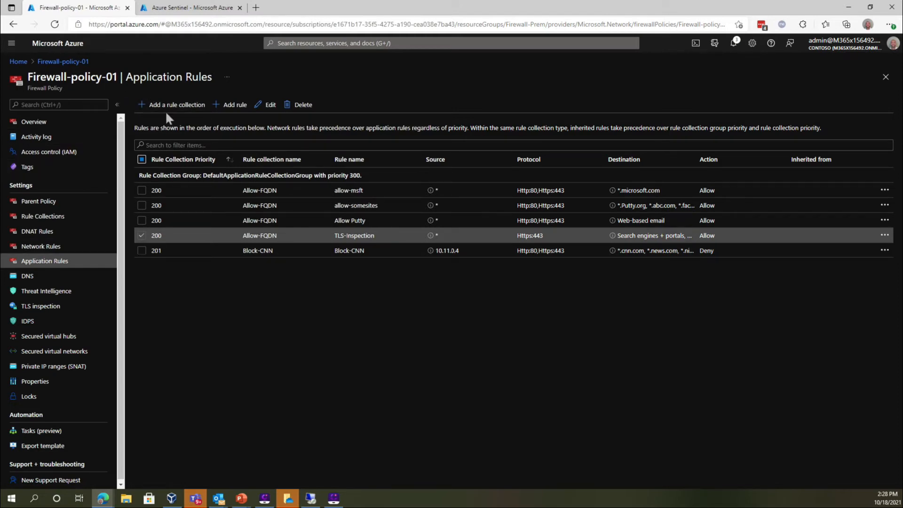
pyautogui.click(188, 6)
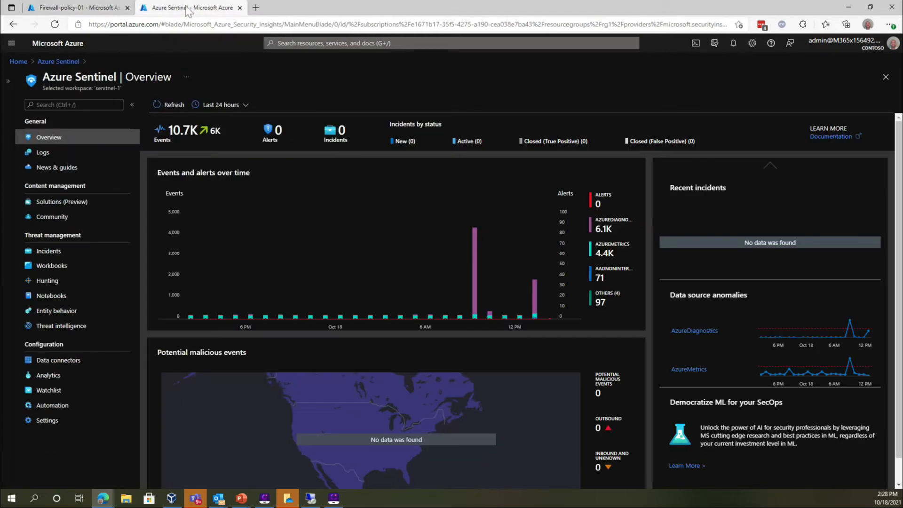
pyautogui.click(83, 268)
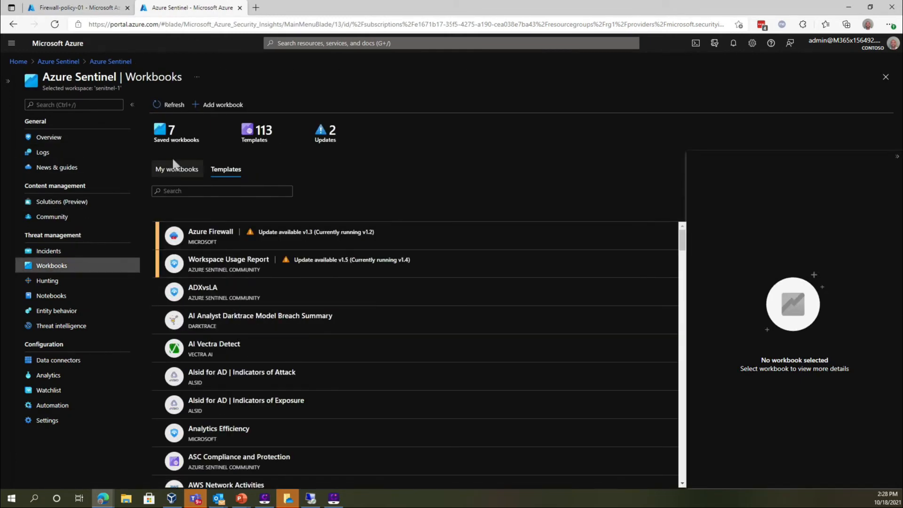
pyautogui.click(177, 173)
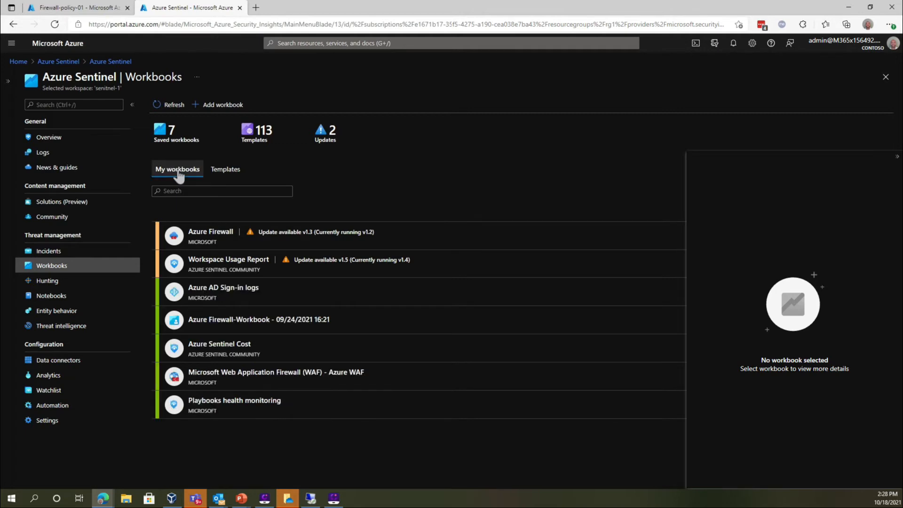
pyautogui.click(215, 324)
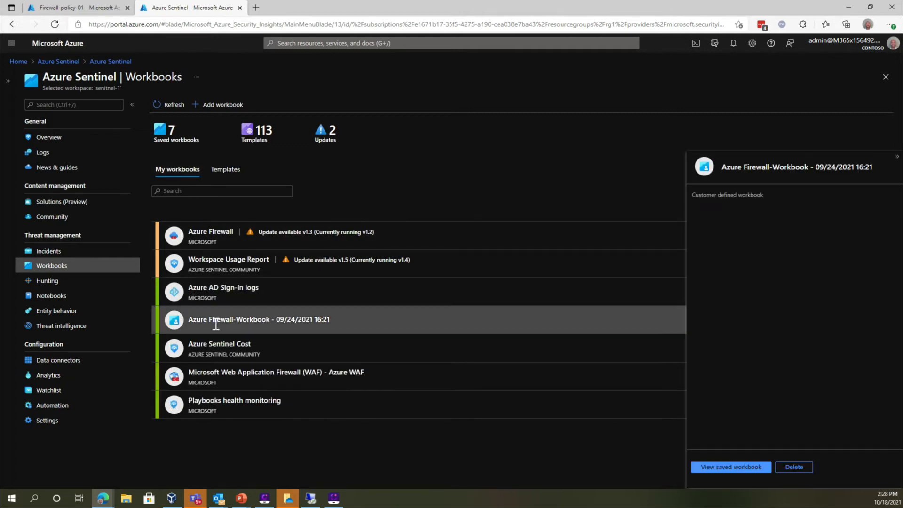
pyautogui.click(718, 467)
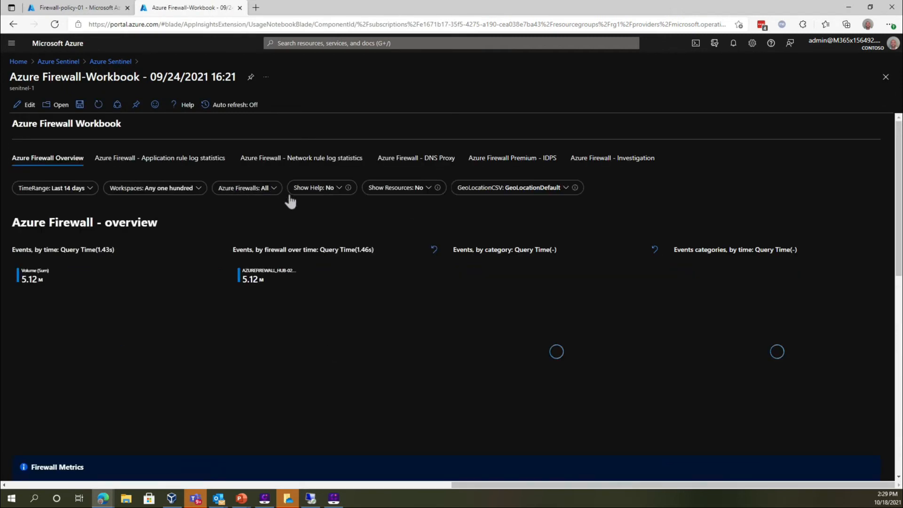
# Review the workbook's Azure Firewall Premium - IDPS statistics, including the filtered counts by action, protocol and signature ID
pyautogui.click(496, 164)
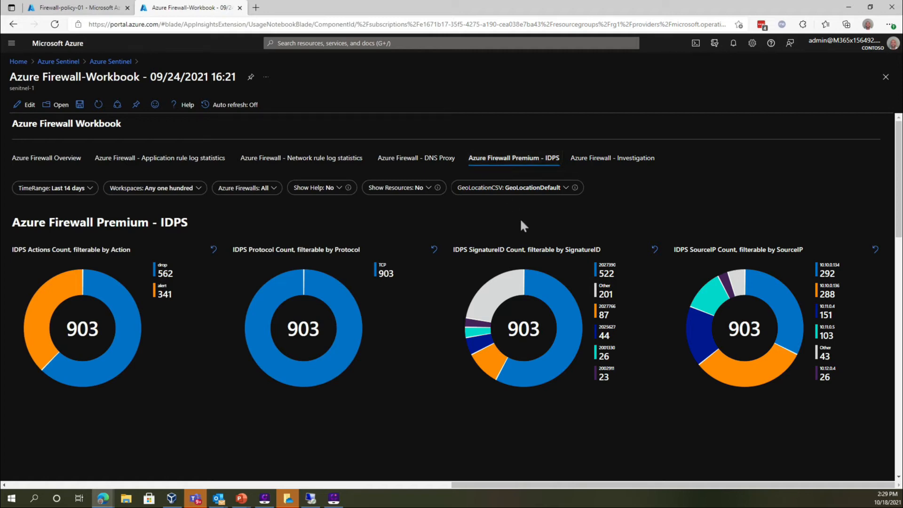
pyautogui.scroll(-5, 520, 218)
pyautogui.scroll(-3, 521, 220)
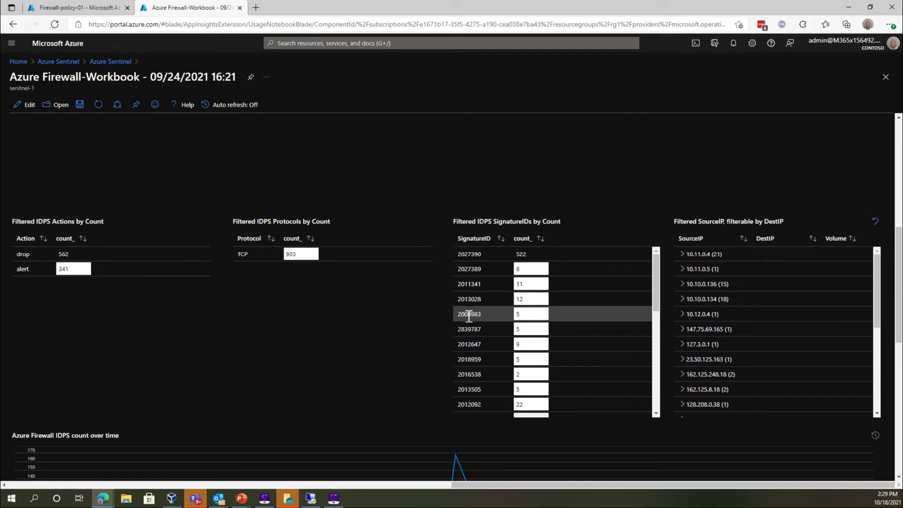
# Examine Firewall-policy-01's IDPS mode, signature rules and overview, and return to the firewall workbook
pyautogui.click(97, 14)
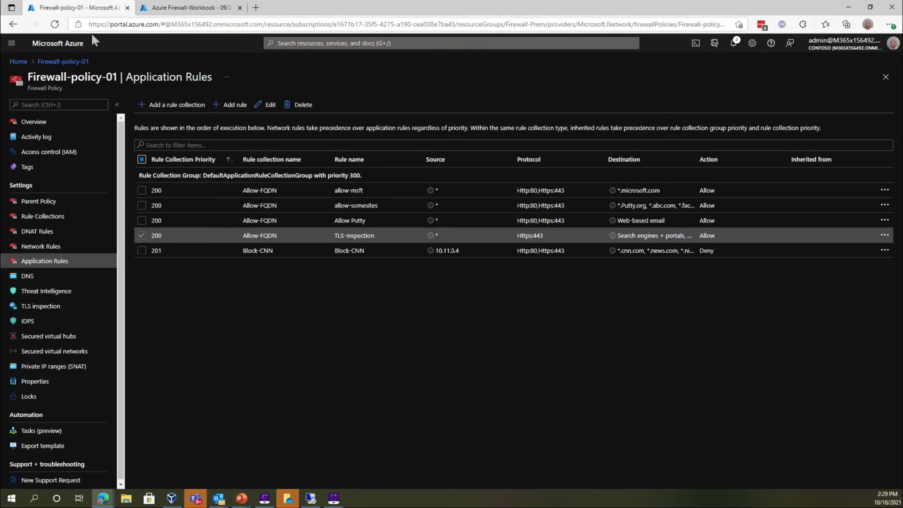
pyautogui.click(56, 324)
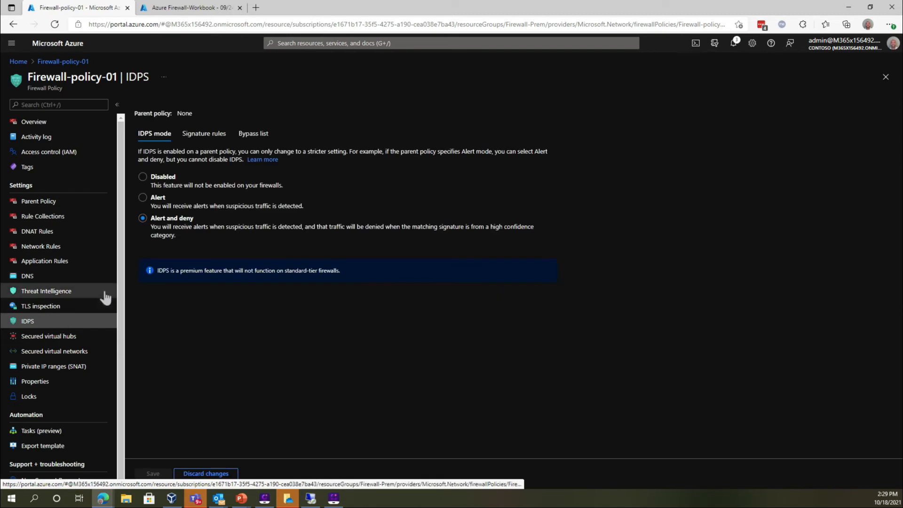
pyautogui.click(210, 136)
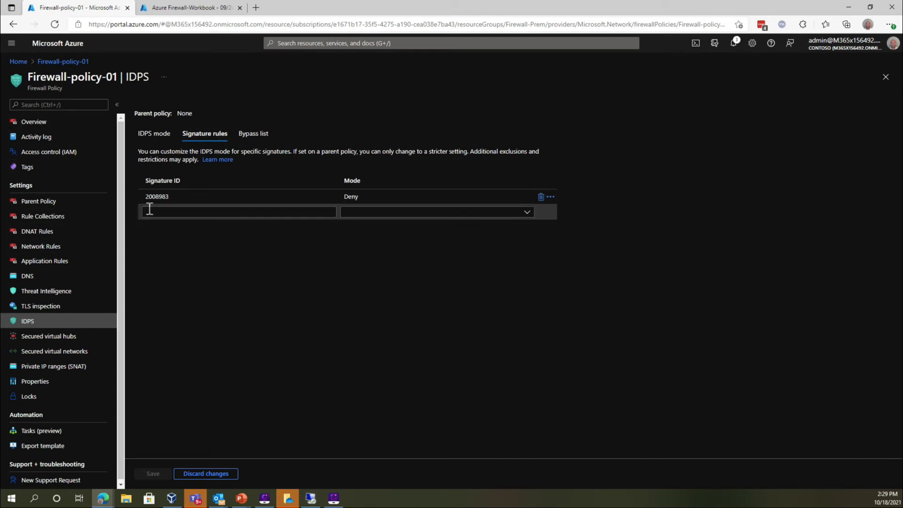
pyautogui.click(54, 121)
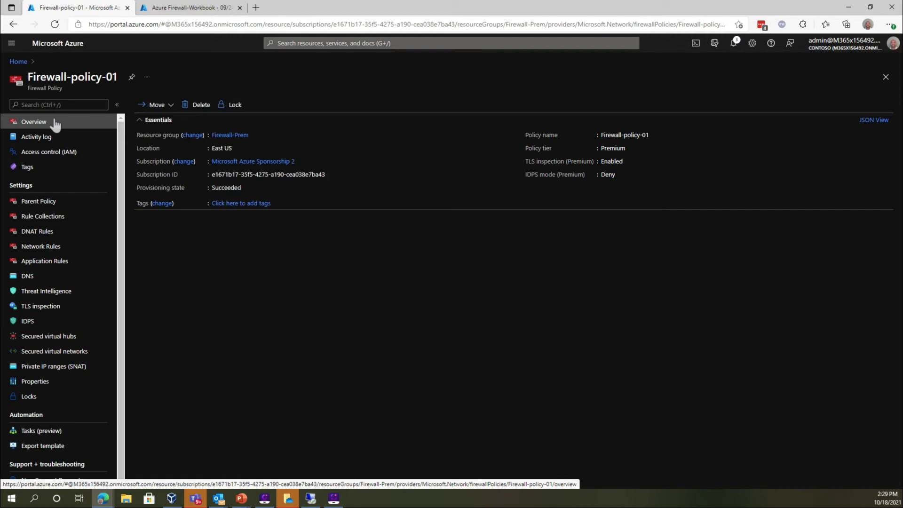
pyautogui.click(198, 6)
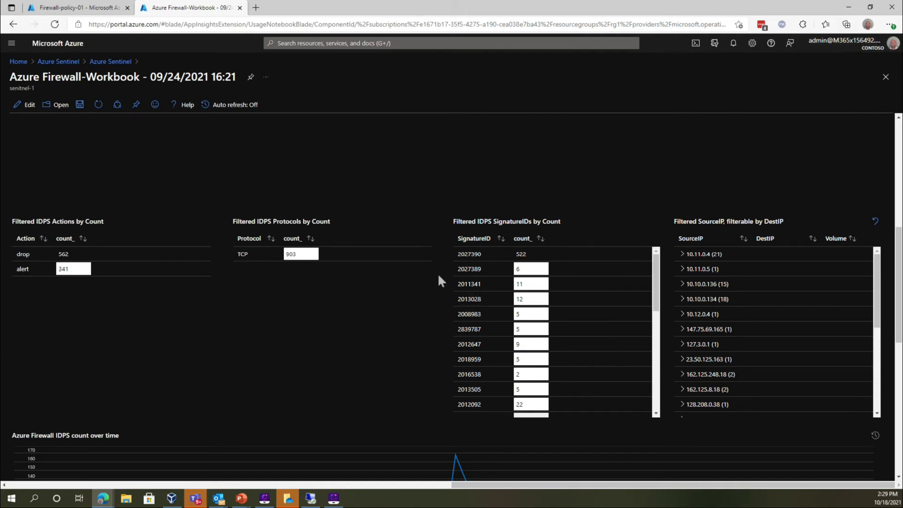
# In the remote machine's Command Prompt, rework the previous curl command to begin with a custom user agent: curl -A "Blac
pyautogui.moveTo(313, 502)
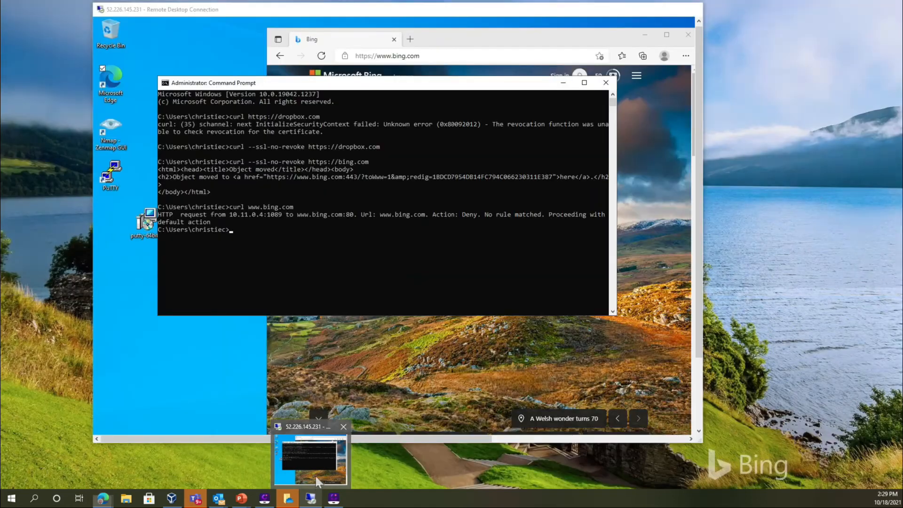
pyautogui.click(310, 459)
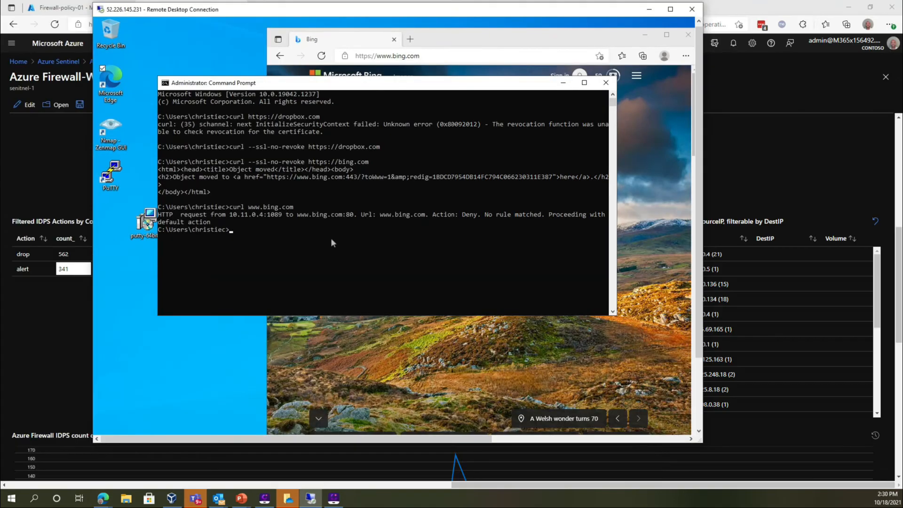
pyautogui.press('Up')
pyautogui.press('BackSpace')
pyautogui.press('BackSpace')
pyautogui.press('BackSpace')
pyautogui.press('BackSpace')
pyautogui.press('BackSpace')
pyautogui.press('BackSpace')
pyautogui.press('BackSpace')
pyautogui.press('BackSpace')
pyautogui.press('BackSpace')
pyautogui.press('BackSpace')
pyautogui.press('BackSpace')
pyautogui.press('BackSpace')
pyautogui.write('-A "BlackSun" --ssl-no-revoke https://bing.com')
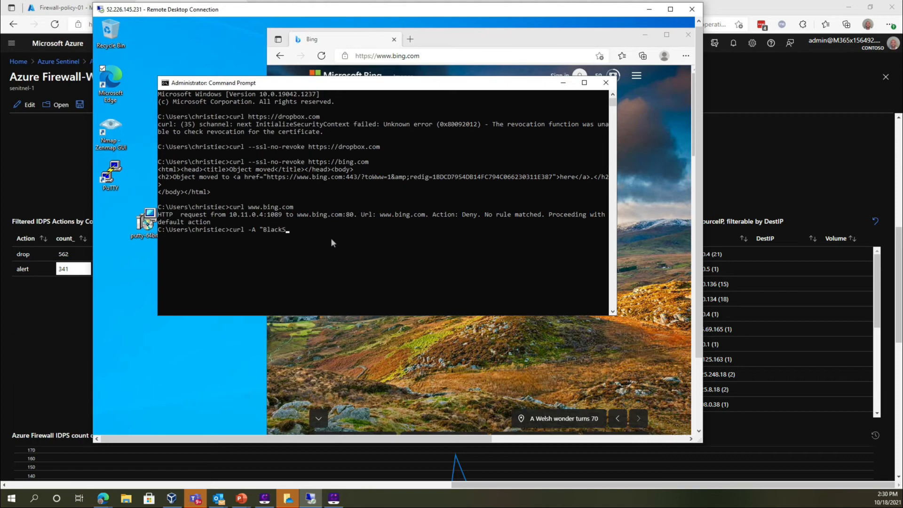
# In the remote machine's Command Prompt, rework the previous curl command to begin with a custom user agent: curl -A "Blac
pyautogui.write('Sun" --ssl-no-revoke')
pyautogui.write('https://bing.com')
pyautogui.press('Return')
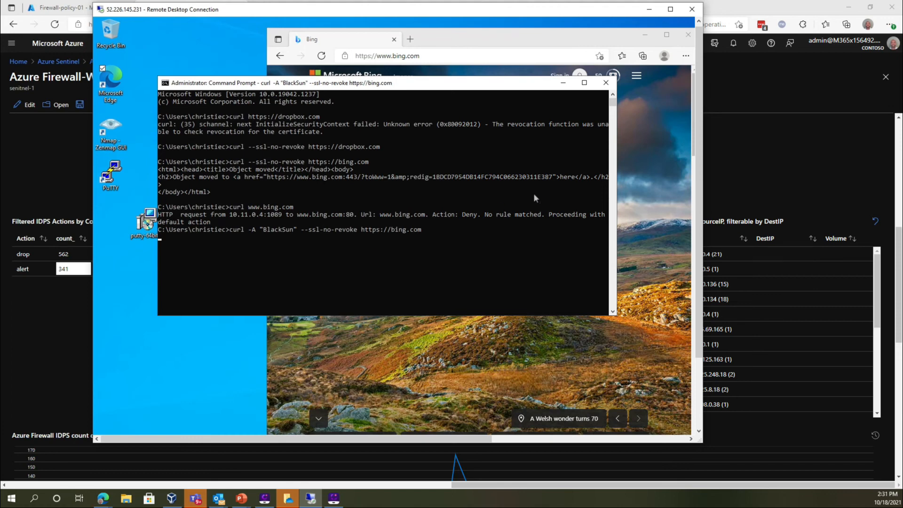
pyautogui.click(728, 162)
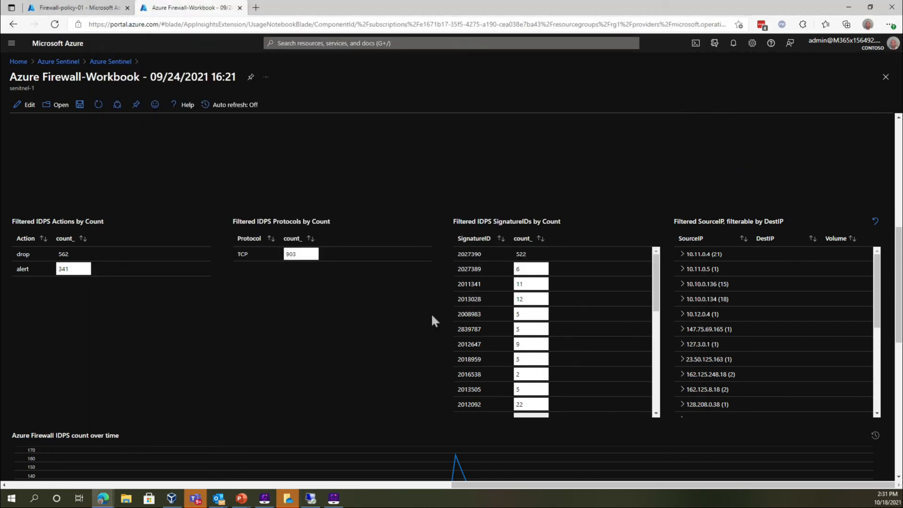
pyautogui.click(310, 499)
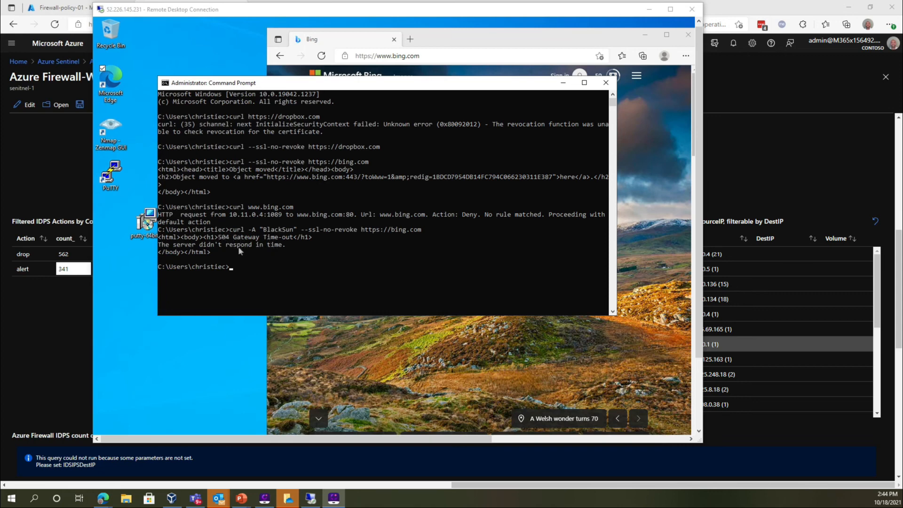
# Return to the Azure Firewall workbook in the browser, refresh its data, and review the filtered IDPS signature IDs by count
pyautogui.click(713, 159)
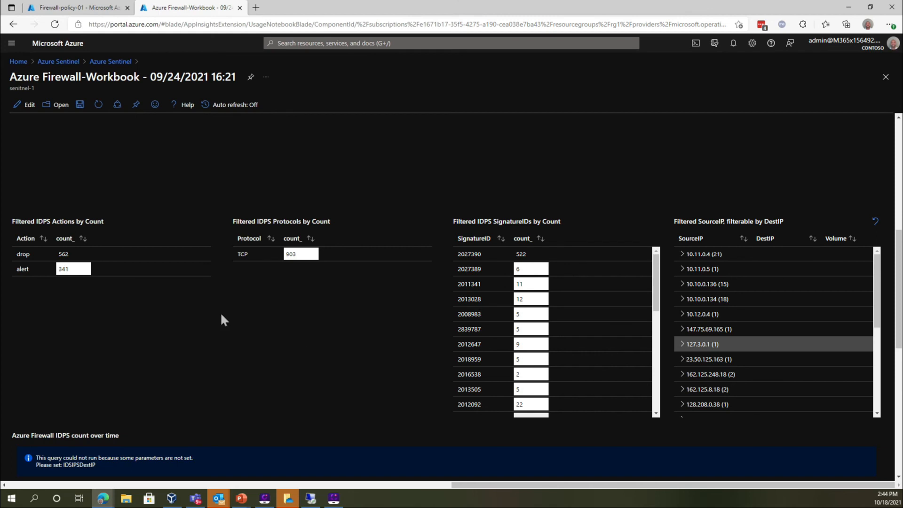
pyautogui.click(97, 104)
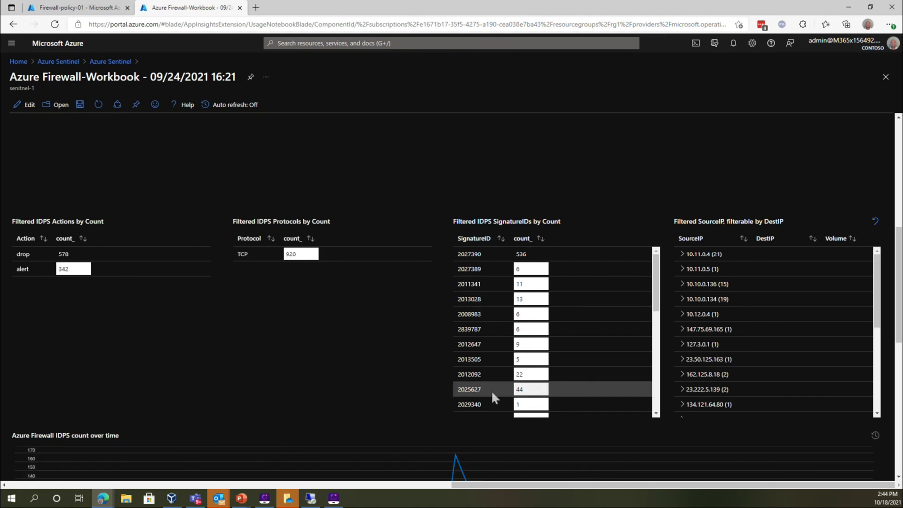
pyautogui.scroll(-3, 491, 391)
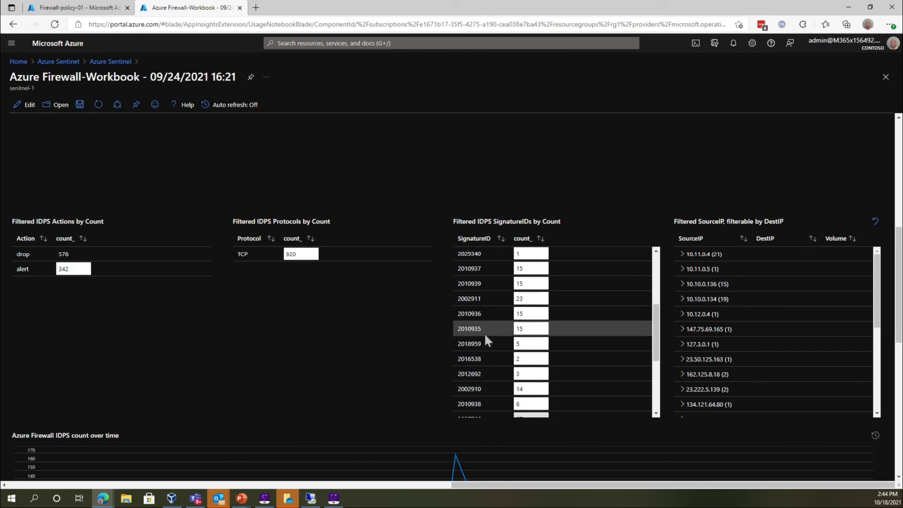
pyautogui.scroll(3, 485, 338)
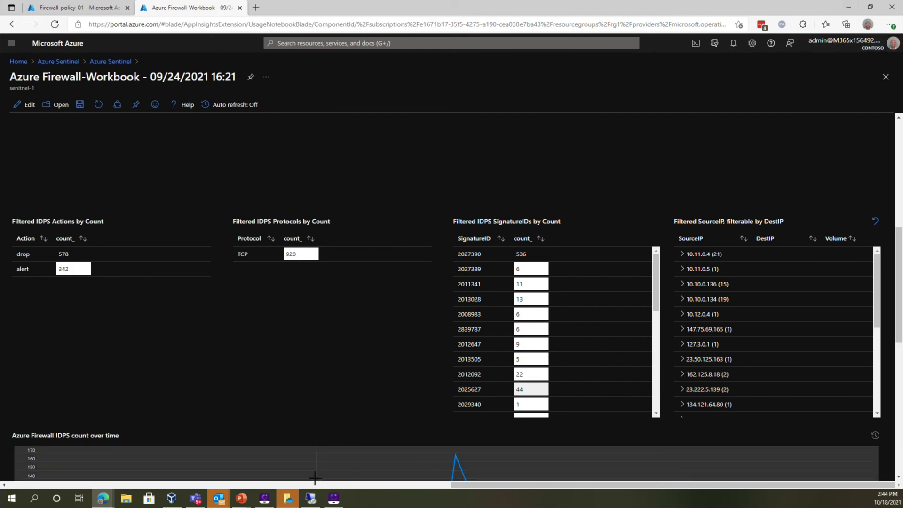
pyautogui.click(314, 500)
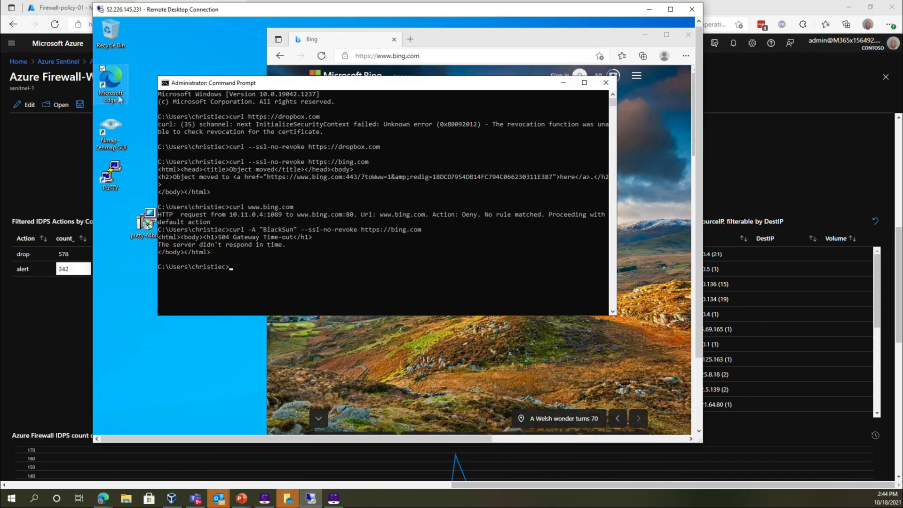
pyautogui.click(345, 58)
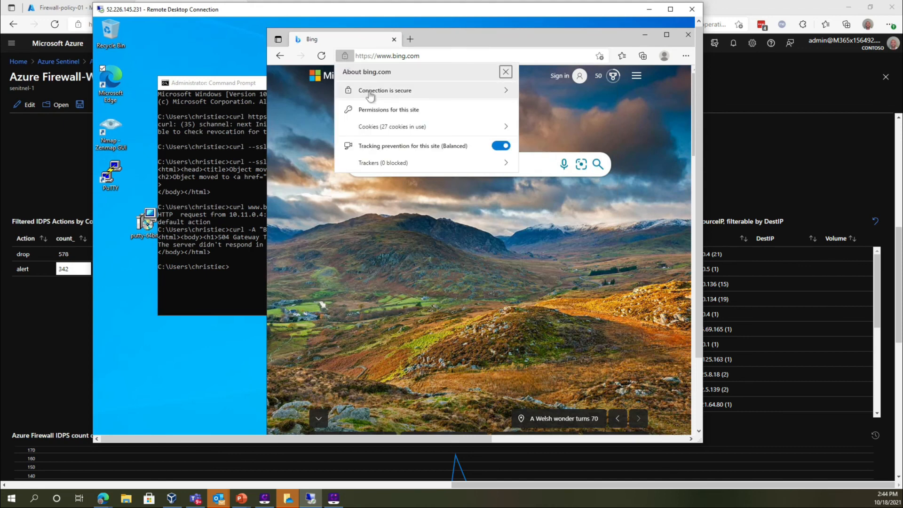
pyautogui.click(370, 94)
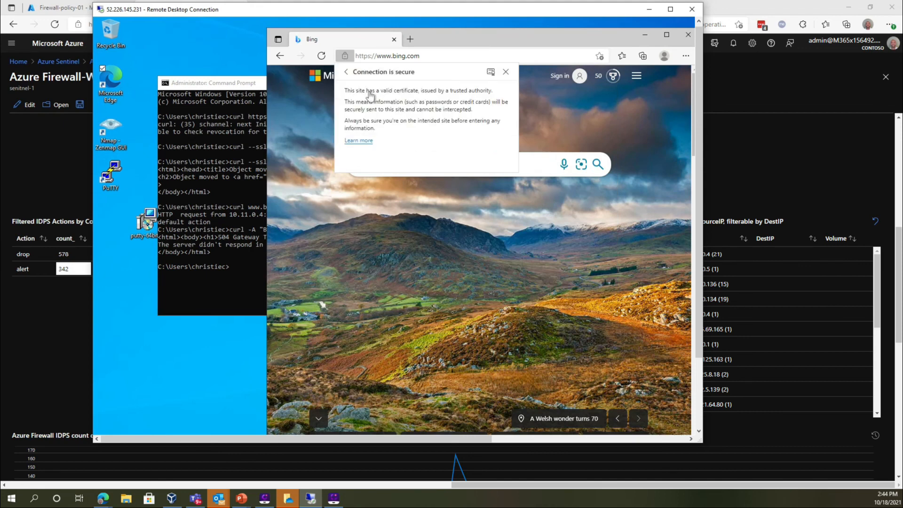
pyautogui.click(490, 73)
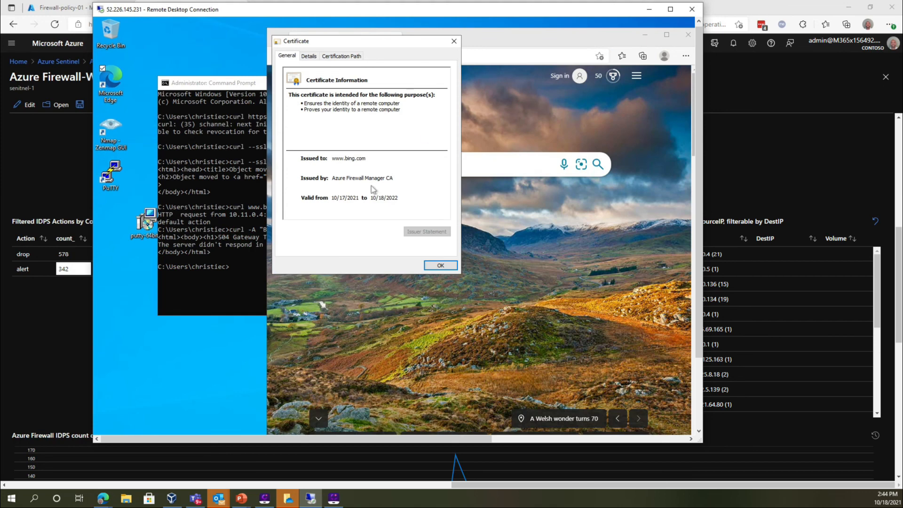
pyautogui.click(356, 57)
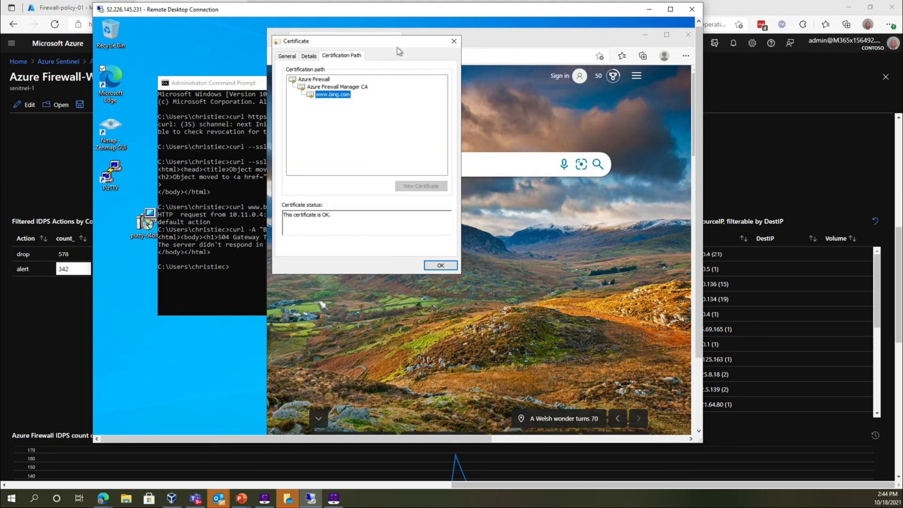